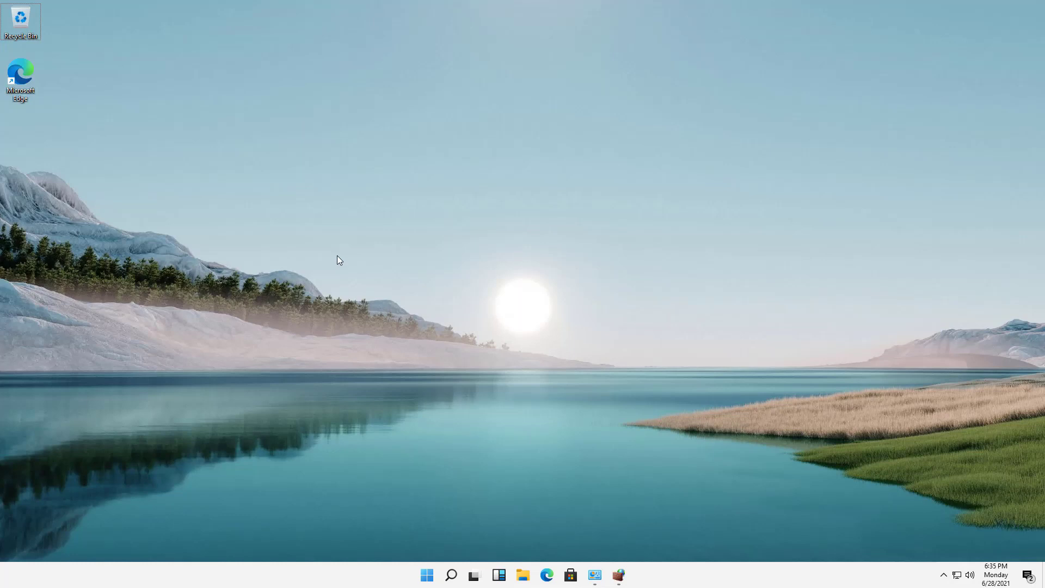
Open Personalization from the desktop context menu and go to the Themes page.
right_click(340, 151)
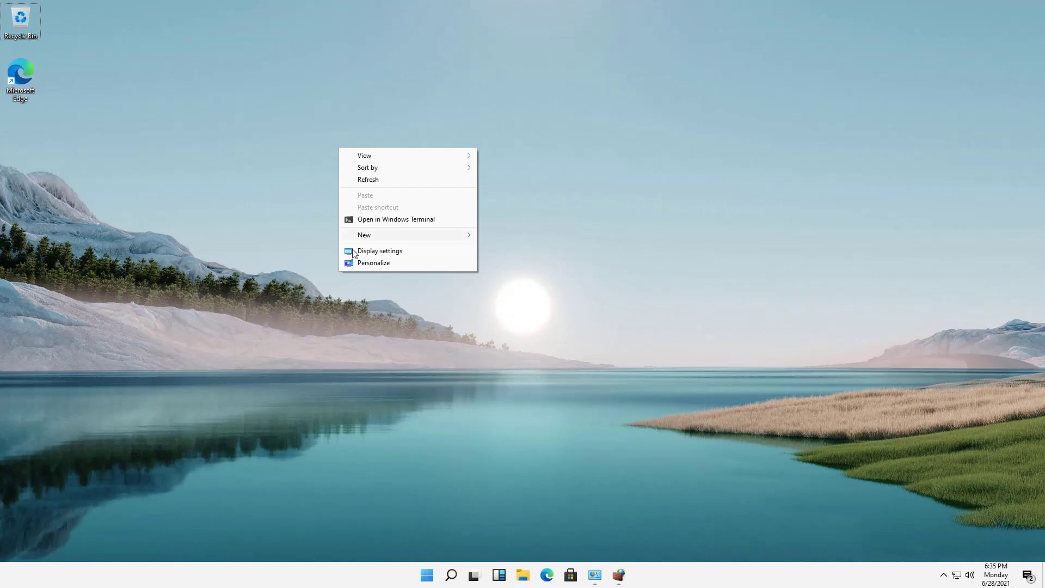
click(362, 264)
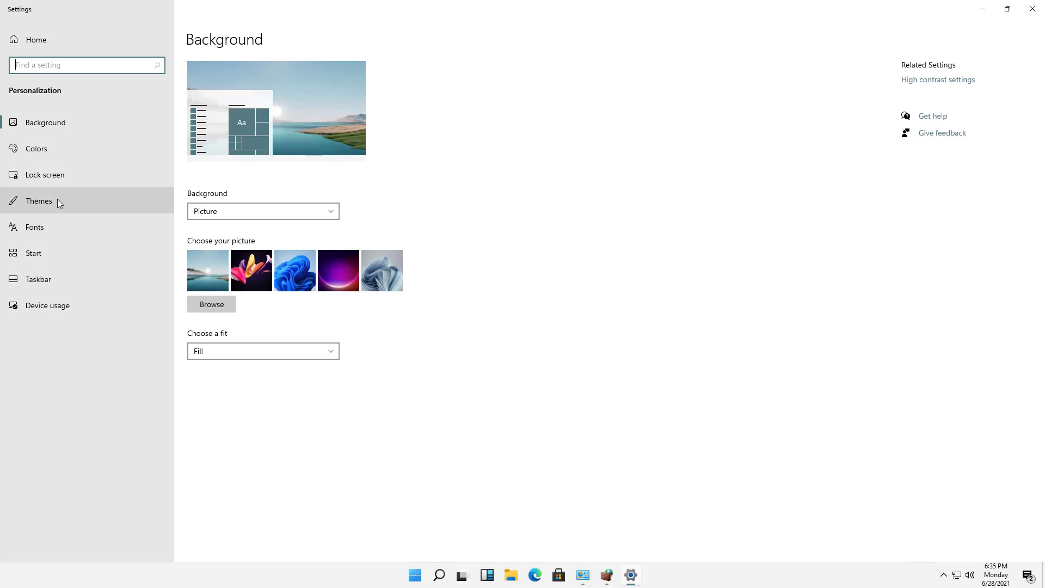
click(57, 198)
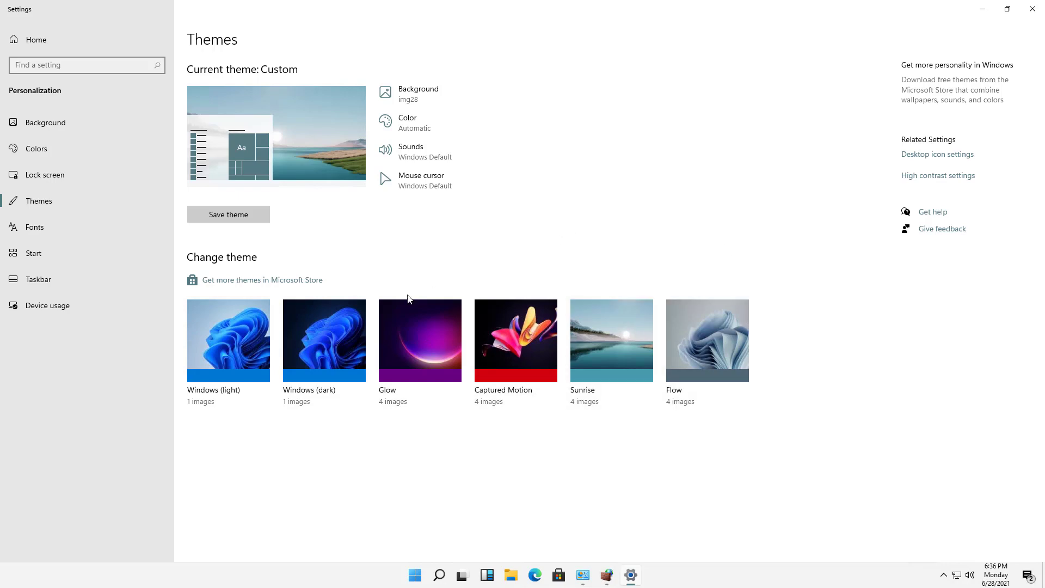
Apply Windows (dark), preview the dark desktop and File Explorer, then return to Settings.
click(331, 326)
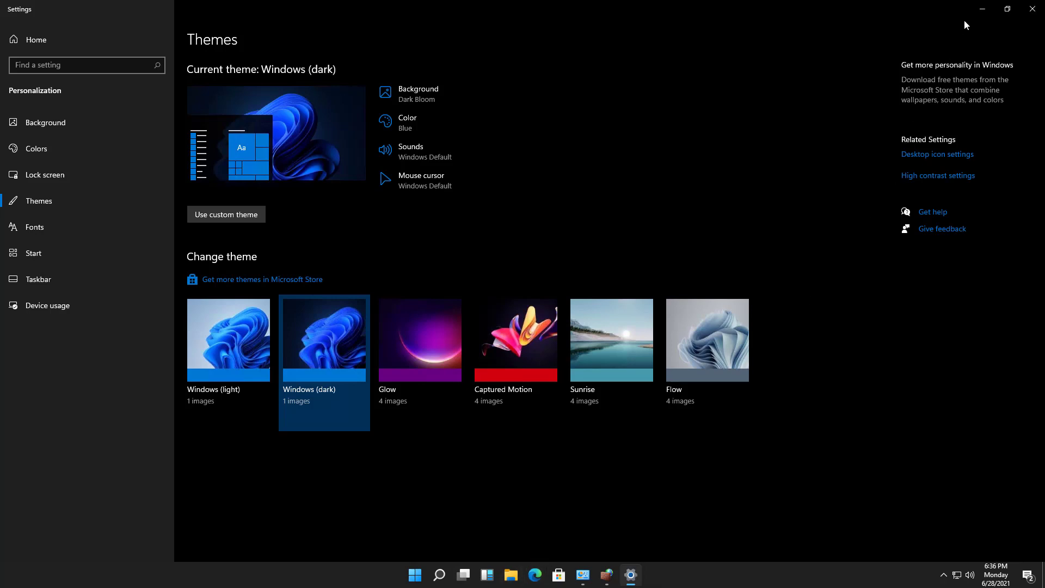
click(983, 8)
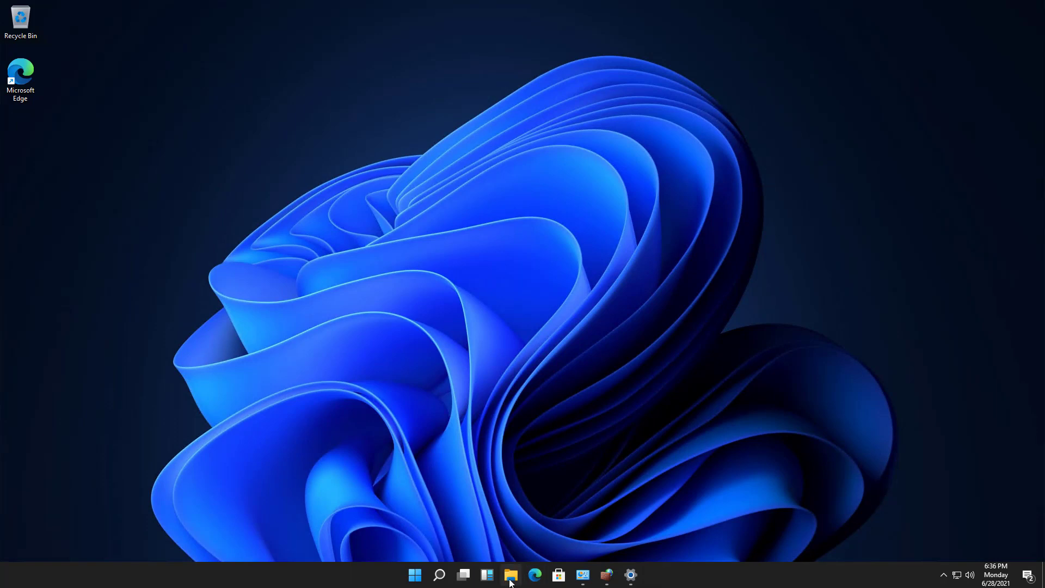
key(super+e)
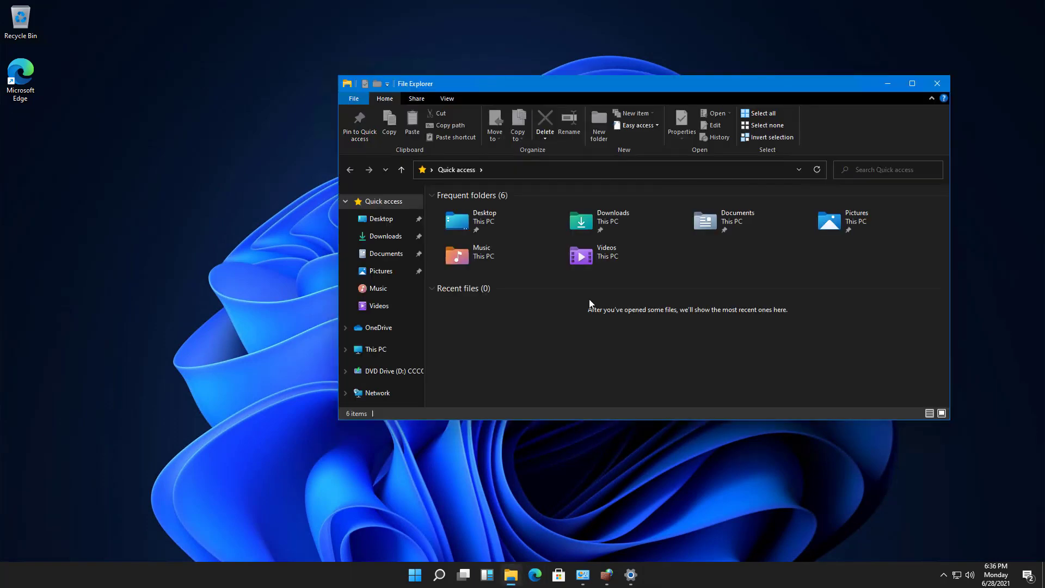
click(936, 85)
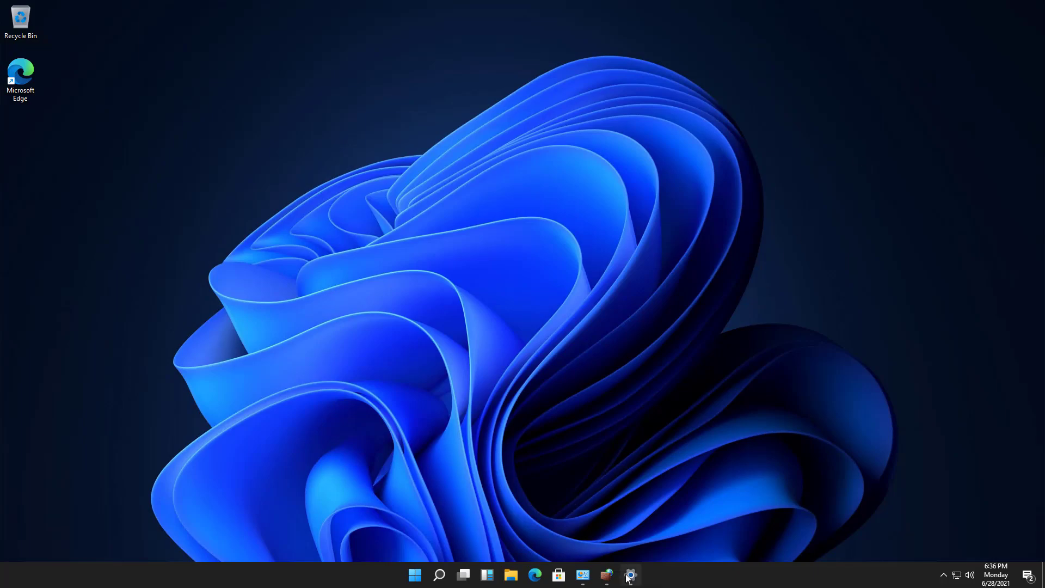
key(alt+Tab)
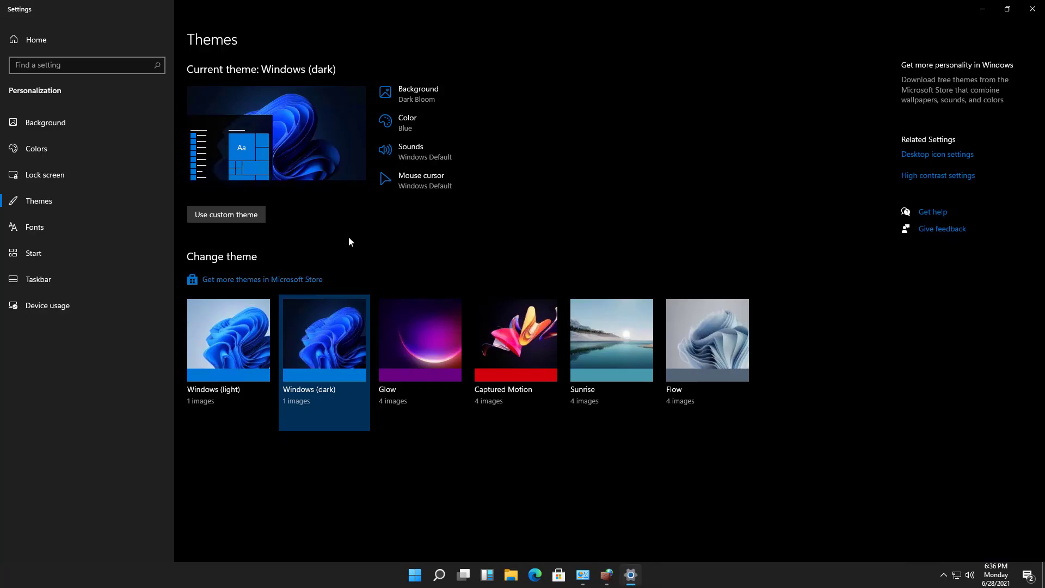
Apply Glow, check its purple wallpaper and purple File Explorer, then reopen Settings.
click(426, 343)
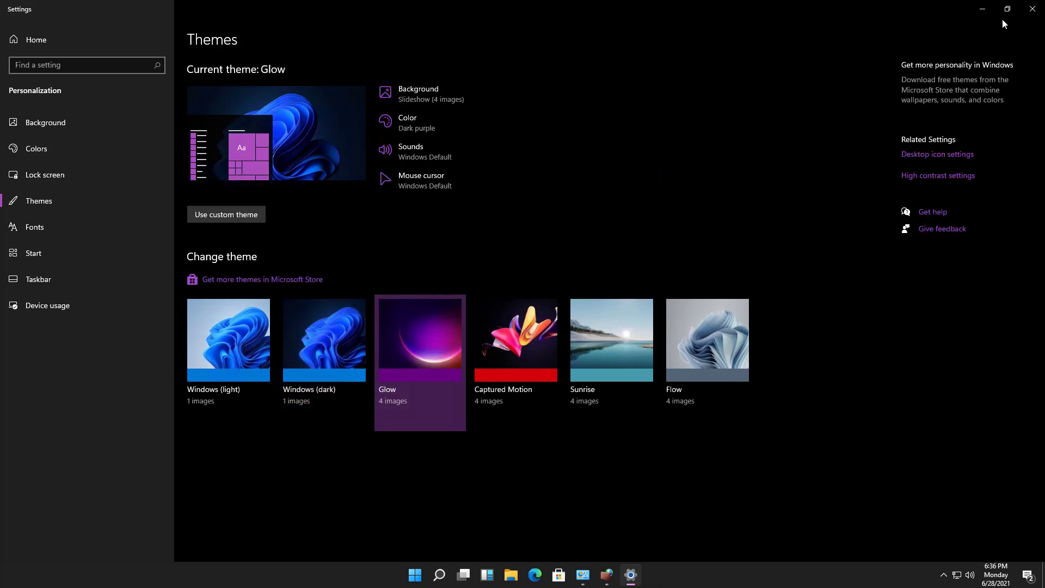
click(985, 10)
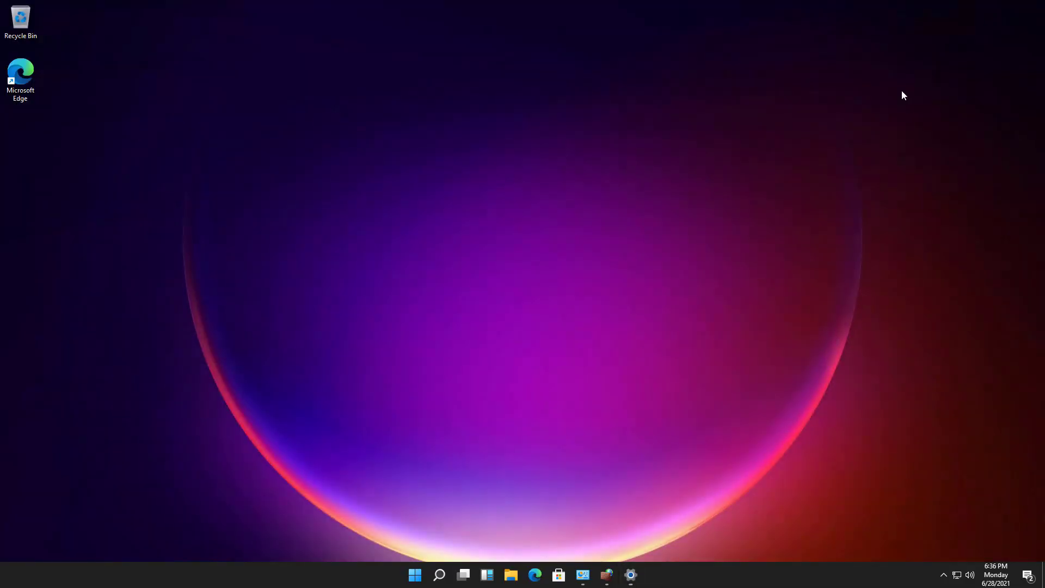
click(516, 576)
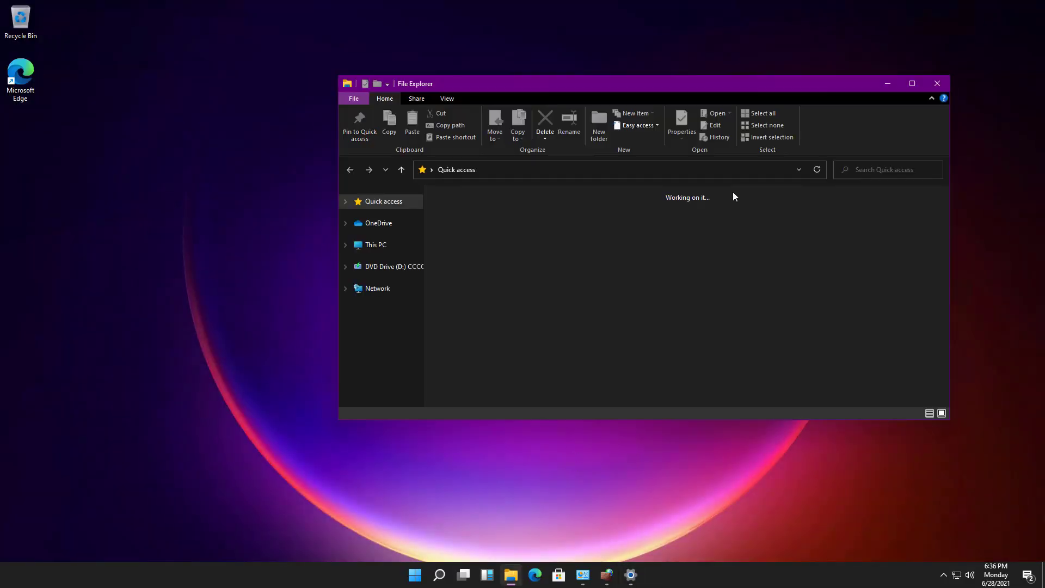
click(935, 85)
click(630, 575)
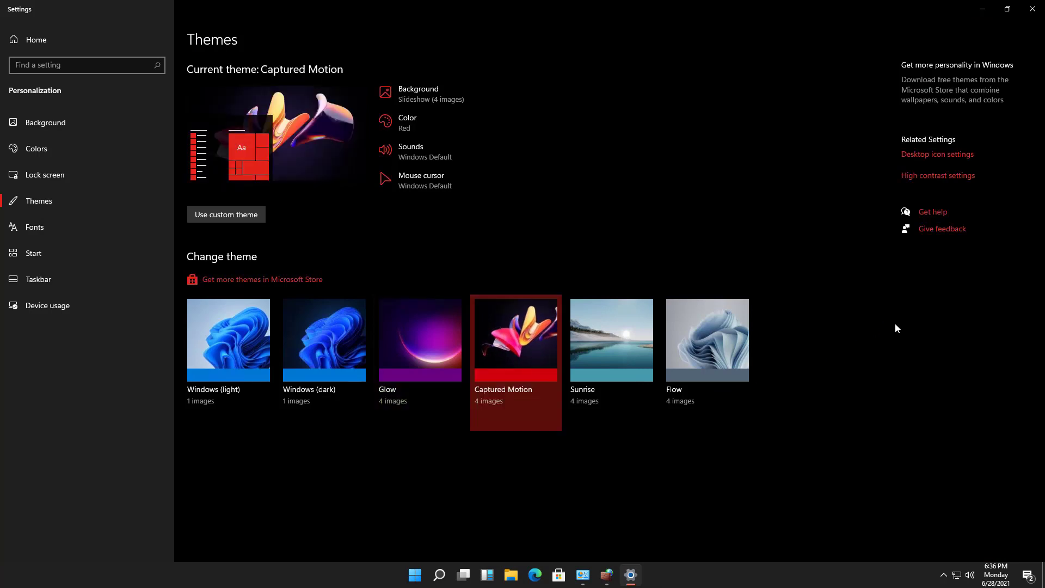
Preview the Captured Motion wallpaper and red-accented File Explorer, then return to Settings.
click(972, 8)
key(super+e)
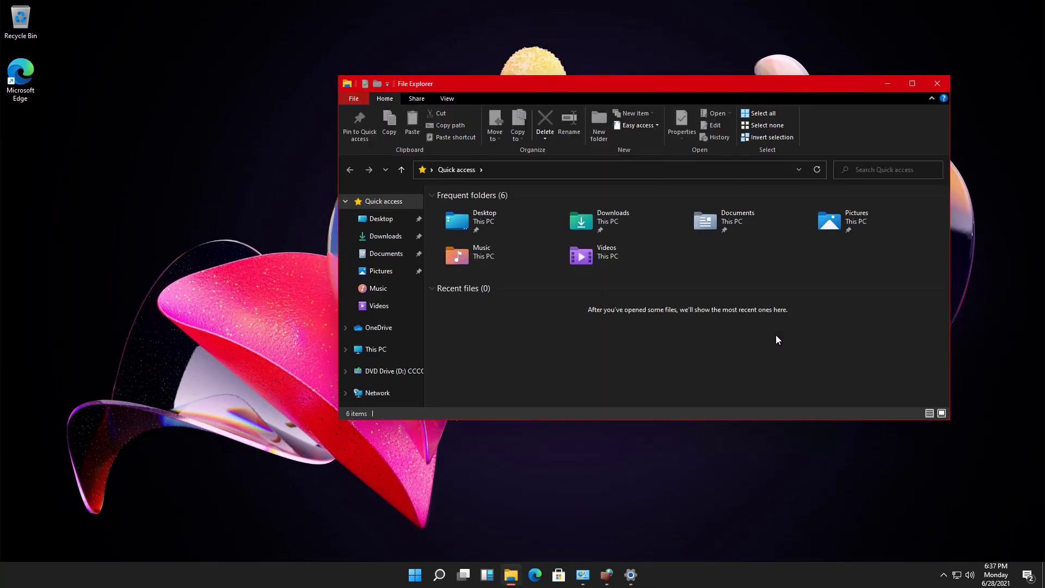
click(937, 83)
click(630, 574)
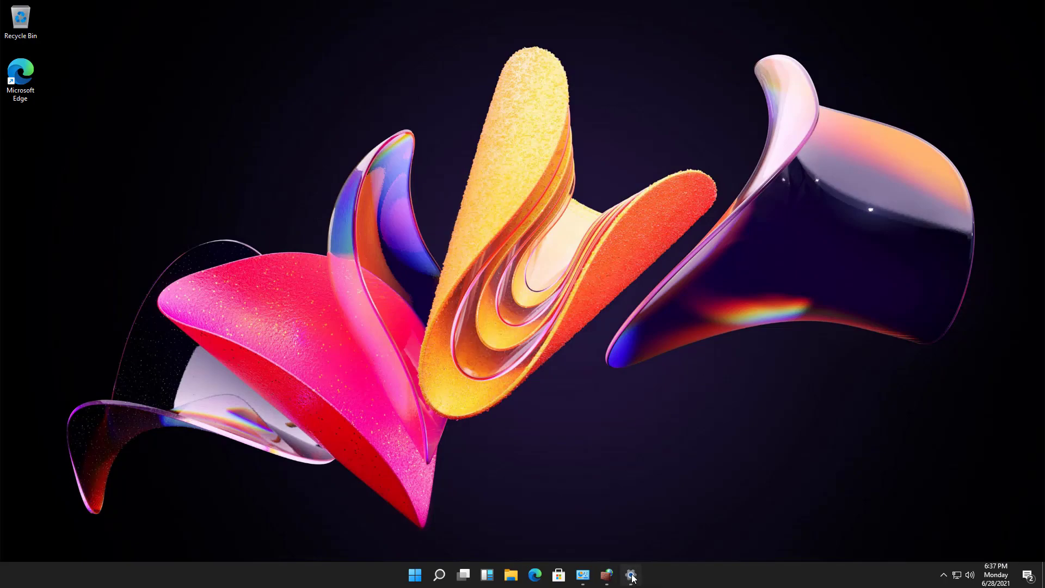
Apply Sunrise and view its lake wallpaper and light, teal-accented File Explorer.
click(603, 333)
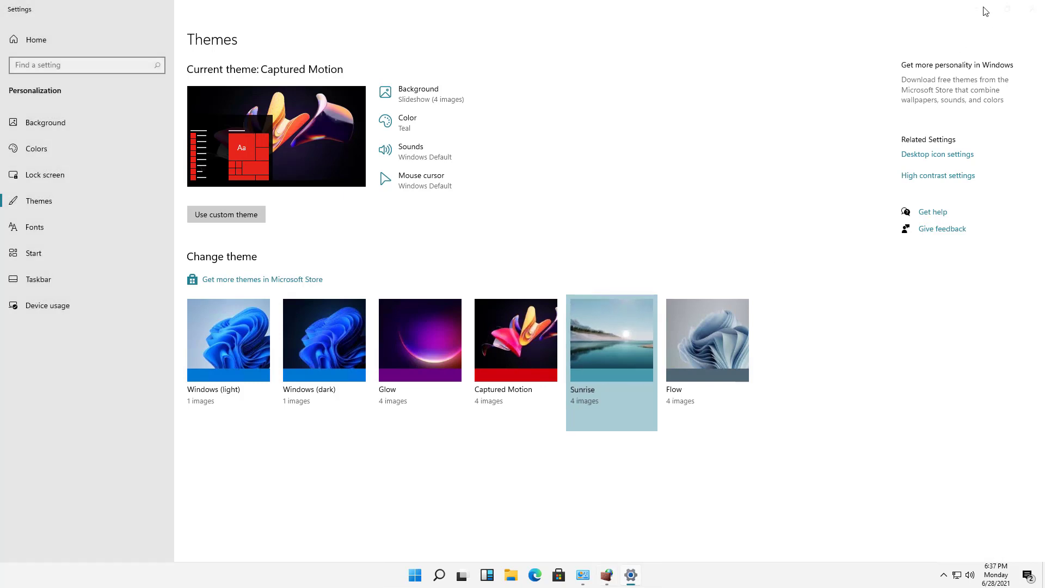
key(super+d)
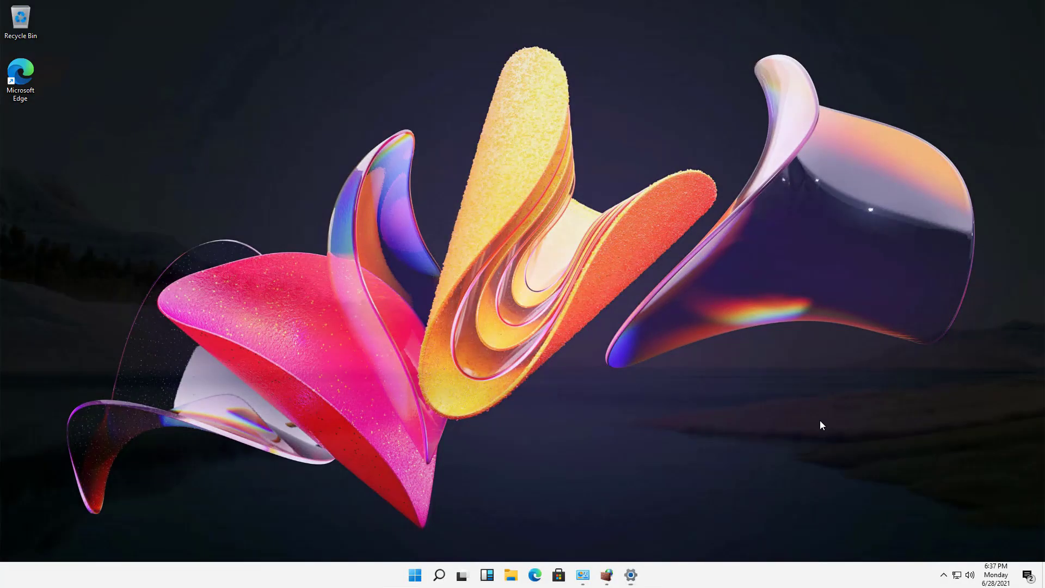
key(super+e)
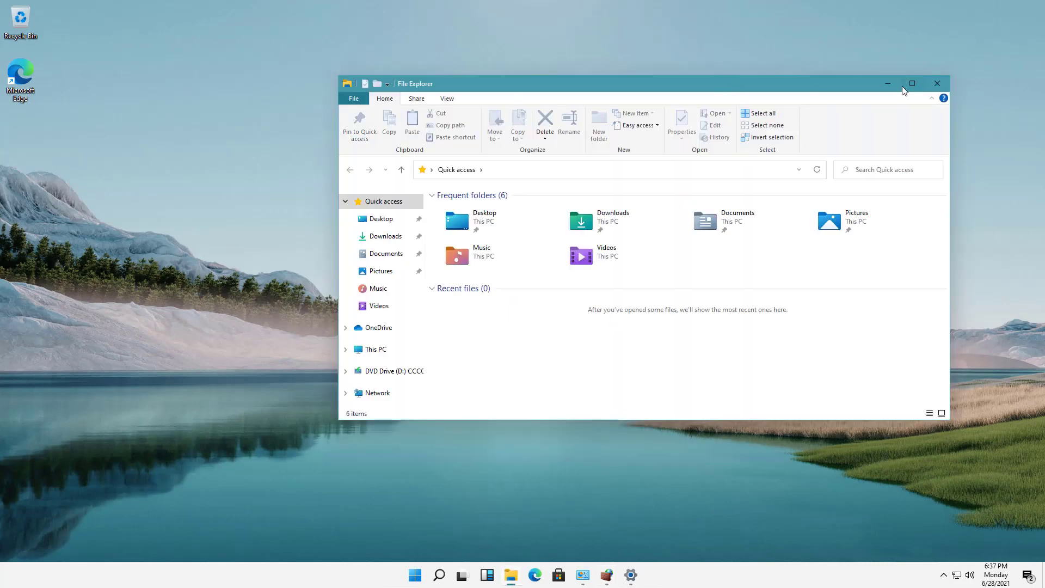
Clear File Explorer, then preview the Flow blue-gray wallpaper and File Explorer colours.
click(889, 83)
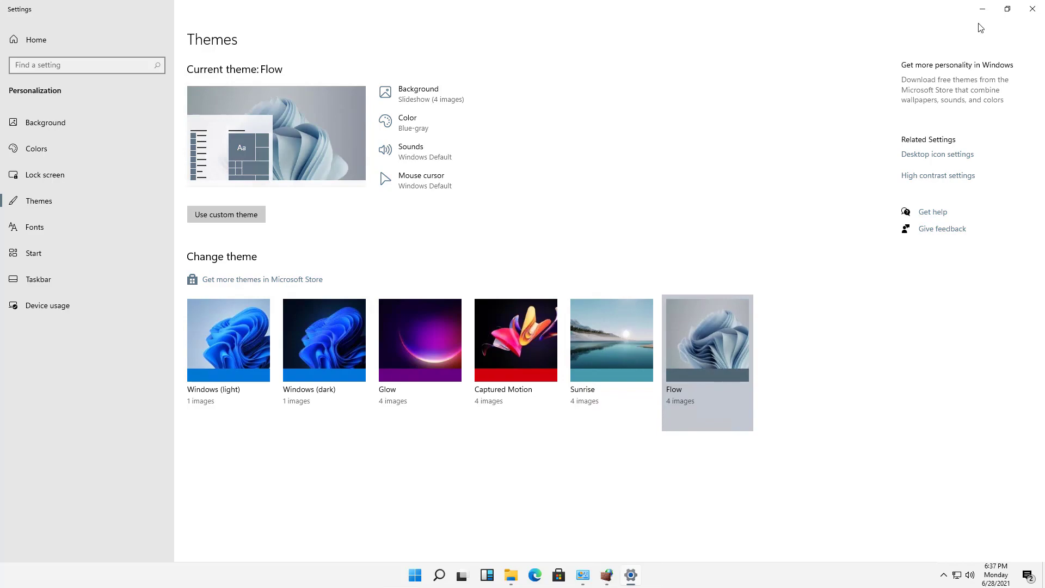
click(983, 10)
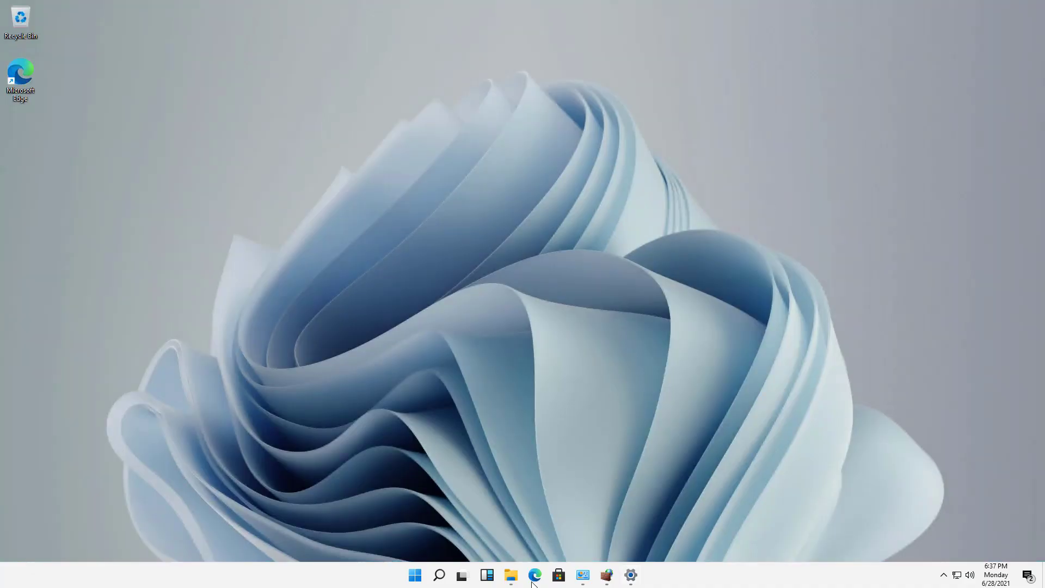
click(510, 576)
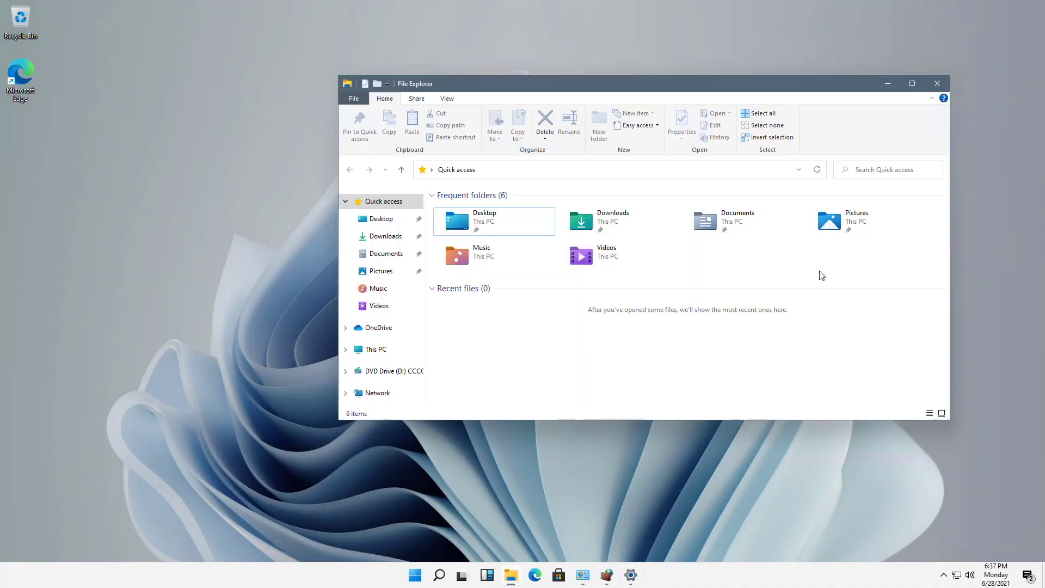
click(887, 85)
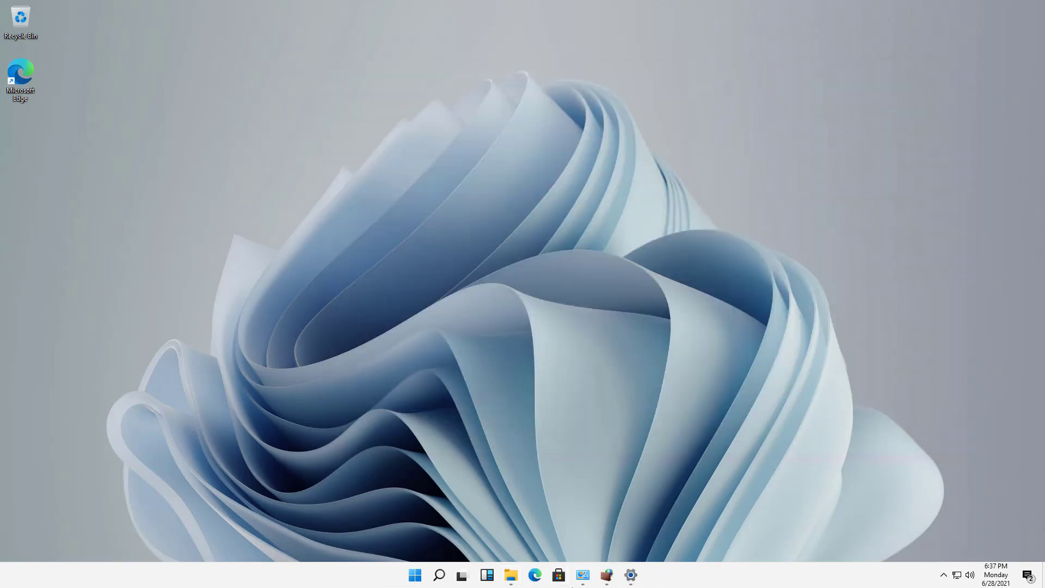